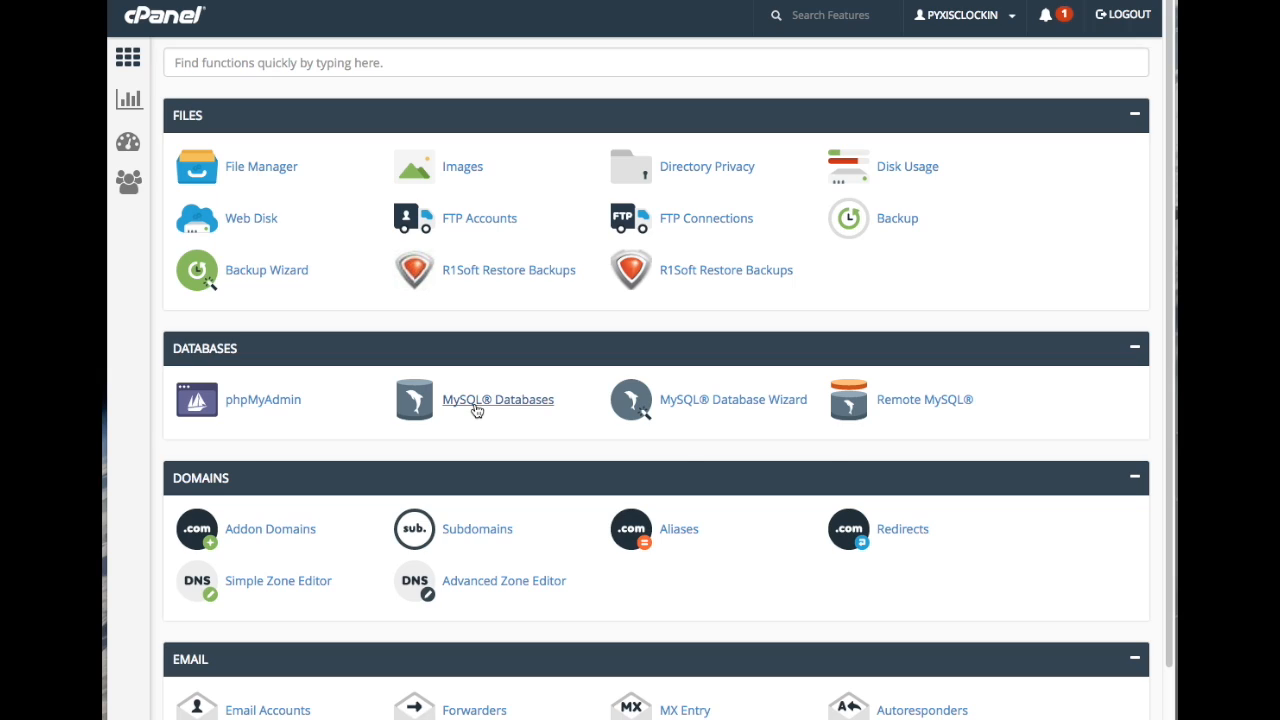
- Open MySQL Databases from the cPanel home page's Databases section
{"action": "left_click", "coordinate": [431, 416]}
- Create the MySQL database 'database' (prefixed pyxisclo_) and return to the database list
{"action": "left_click", "coordinate": [255, 276]}
{"action": "type", "text": "da"}
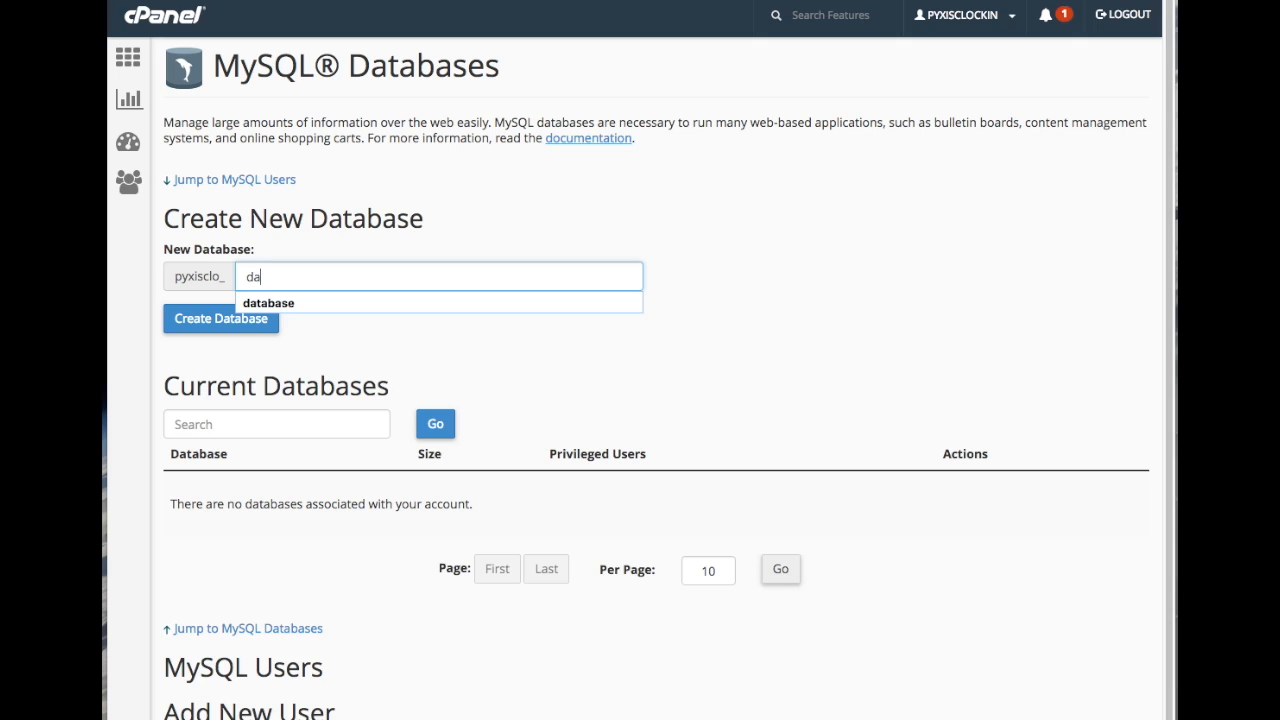
{"action": "type", "text": "tabase"}
{"action": "left_click", "coordinate": [219, 322]}
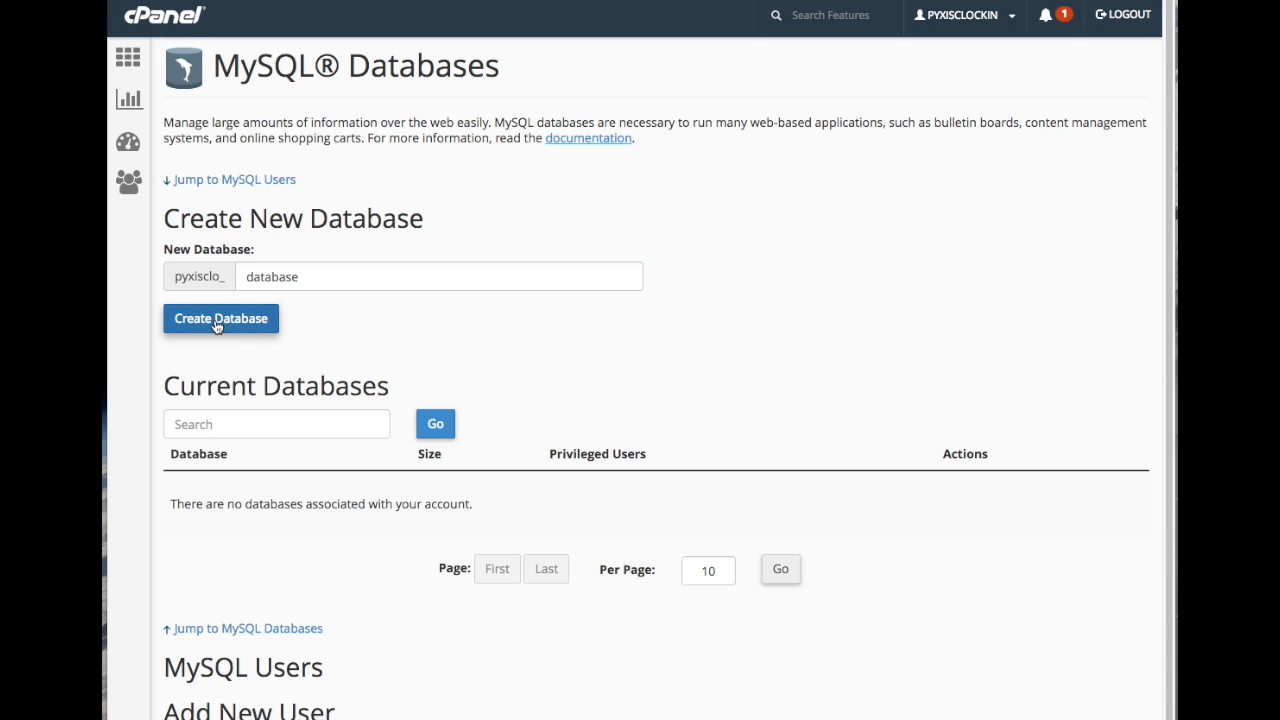
{"action": "left_click", "coordinate": [666, 192]}
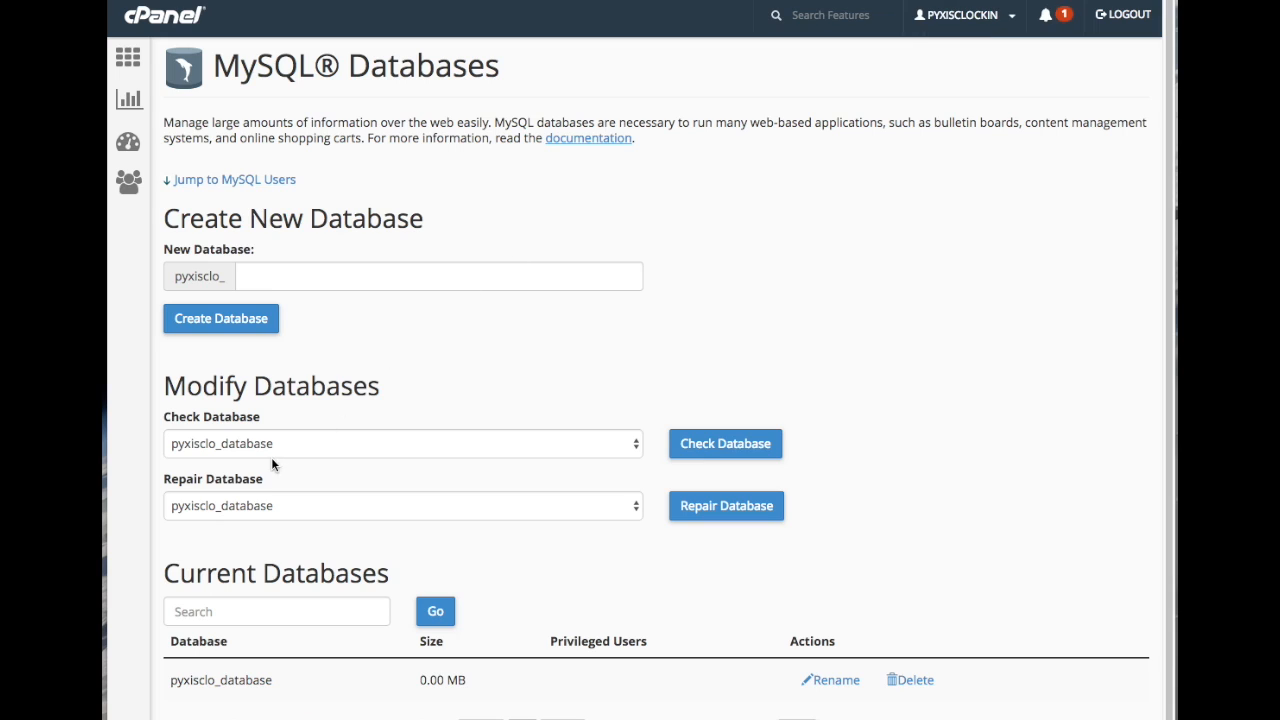
{"action": "scroll", "coordinate": [284, 456], "scroll_direction": "down", "scroll_amount": 2}
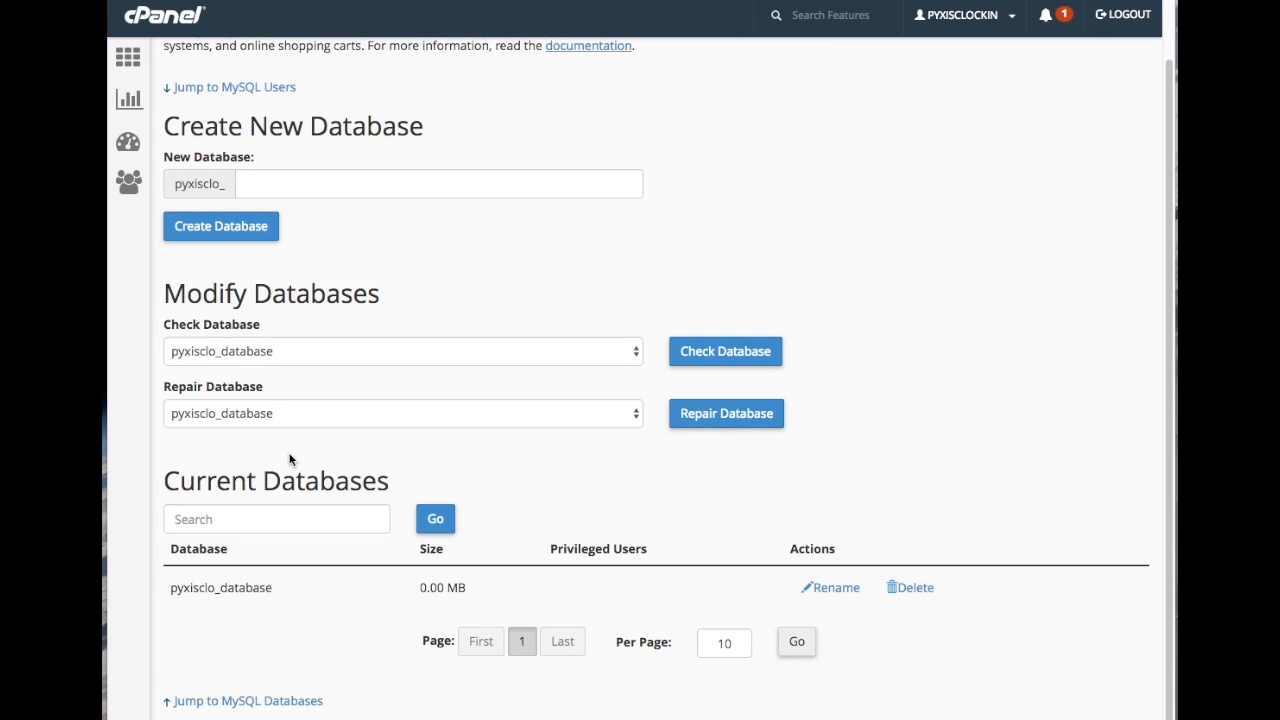
- Create MySQL user 'user' with its password, then return to the MySQL Databases page
{"action": "scroll", "coordinate": [290, 460], "scroll_direction": "down", "scroll_amount": 9}
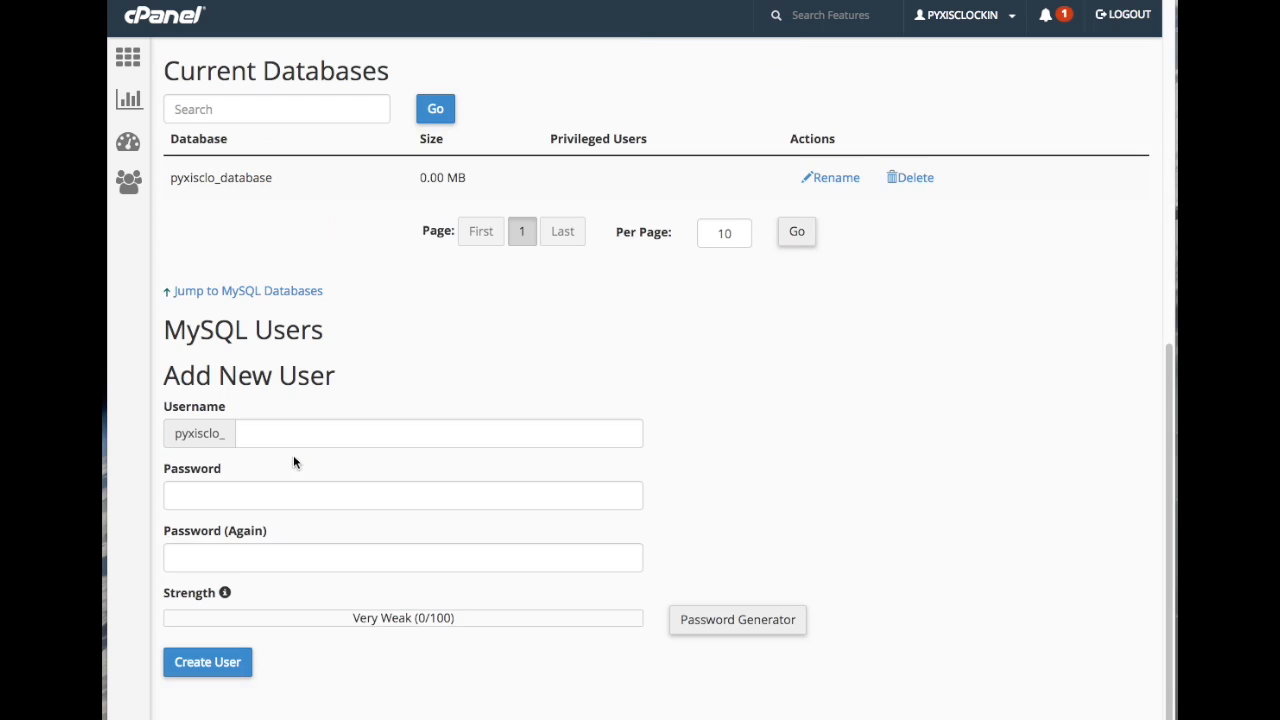
{"action": "left_click", "coordinate": [256, 436]}
{"action": "type", "text": "us"}
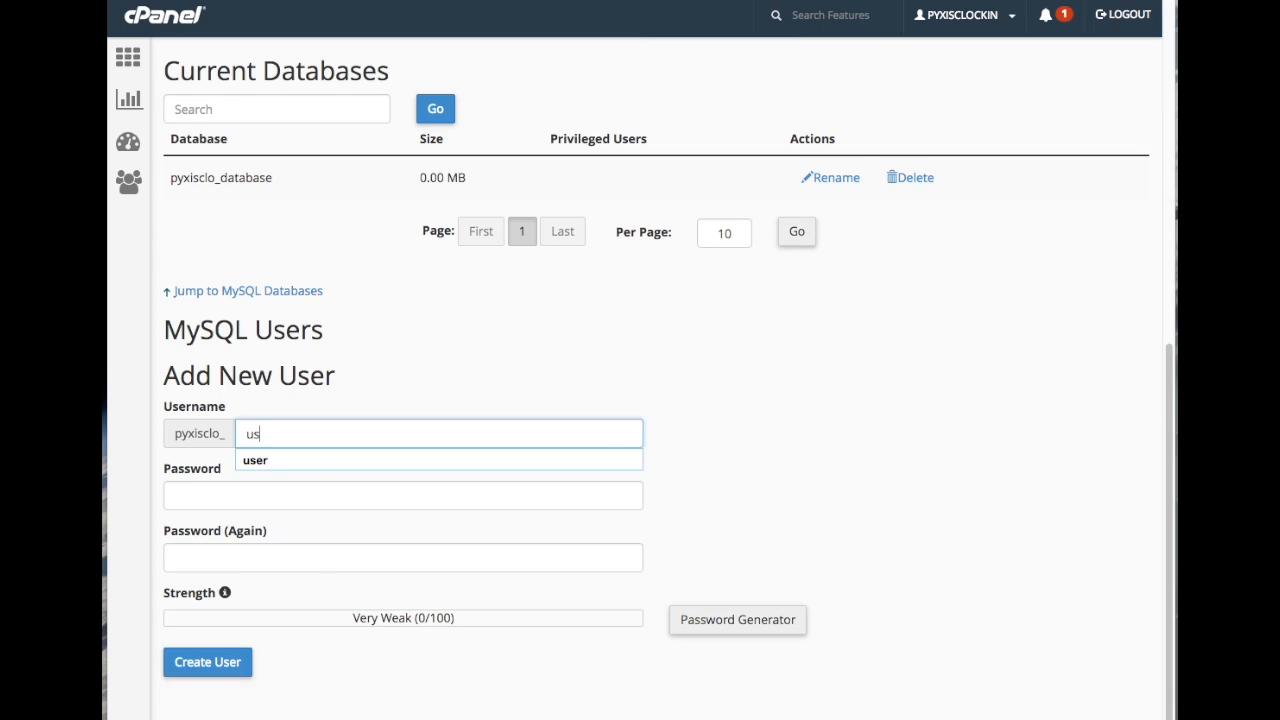
{"action": "type", "text": "er"}
{"action": "left_click", "coordinate": [234, 498]}
{"action": "type", "text": "12345678"}
{"action": "key", "text": "Tab"}
{"action": "type", "text": "12345678"}
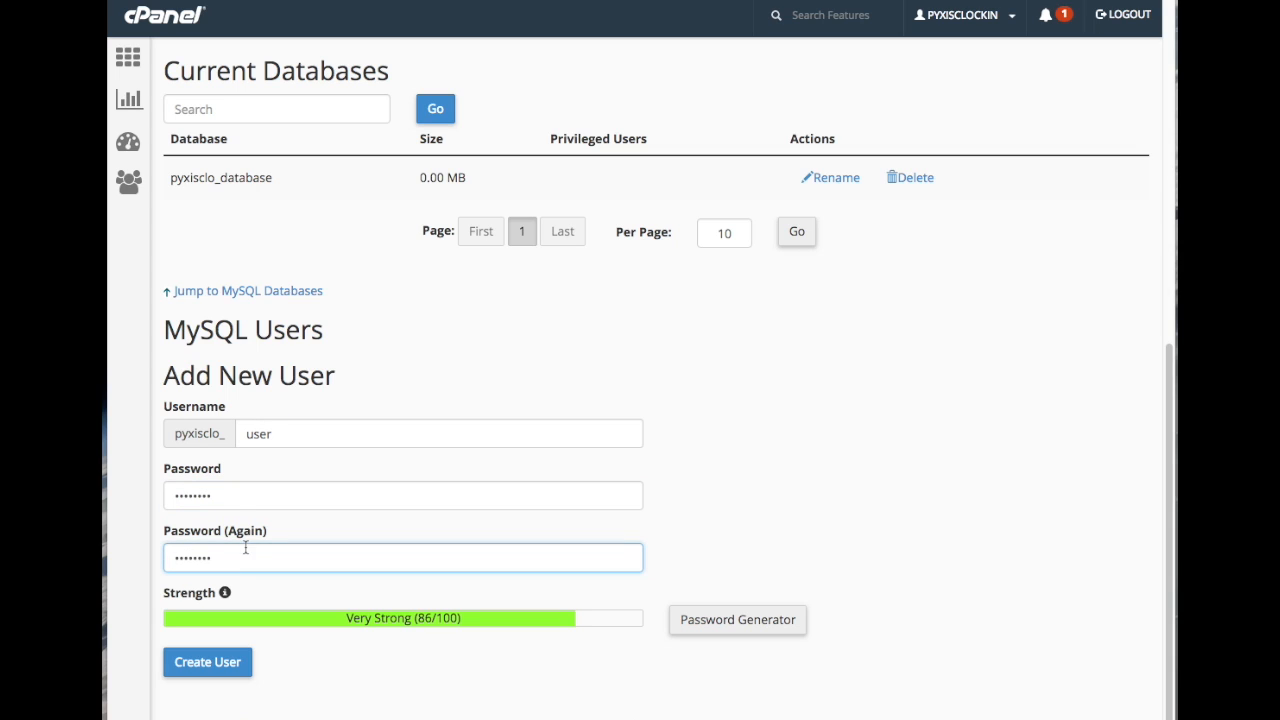
{"action": "left_click", "coordinate": [209, 665]}
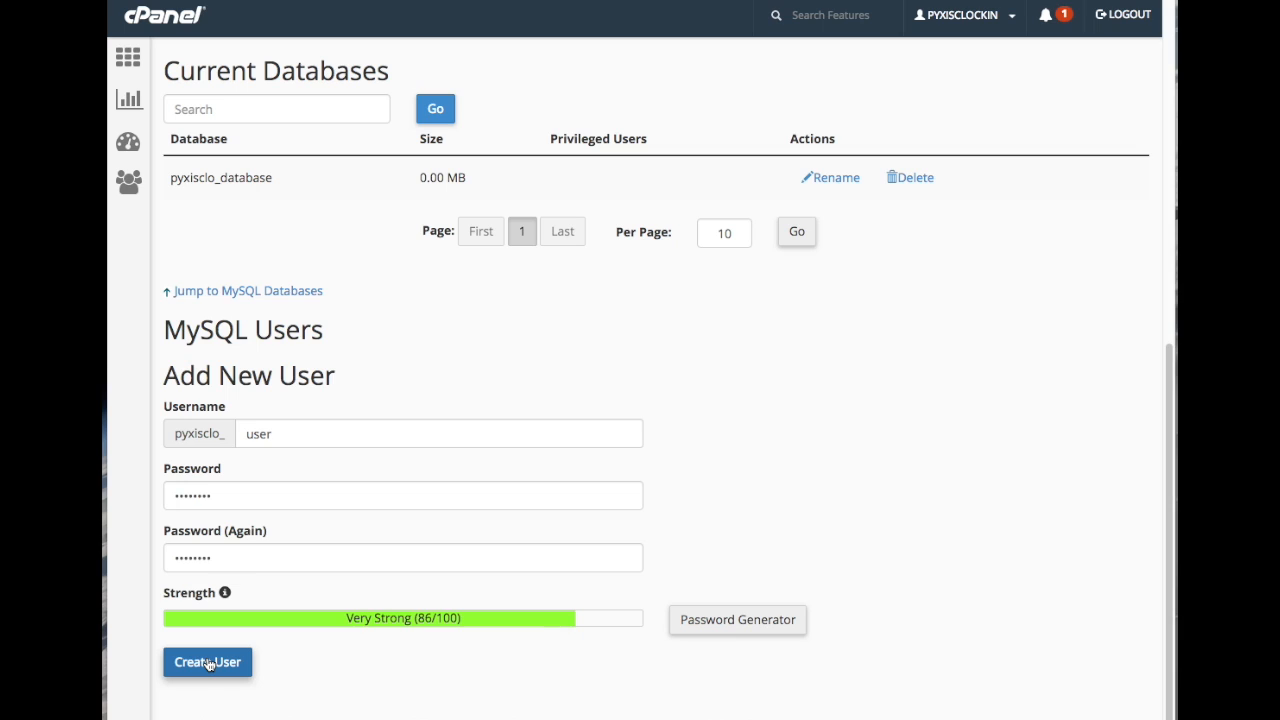
{"action": "left_click", "coordinate": [680, 194]}
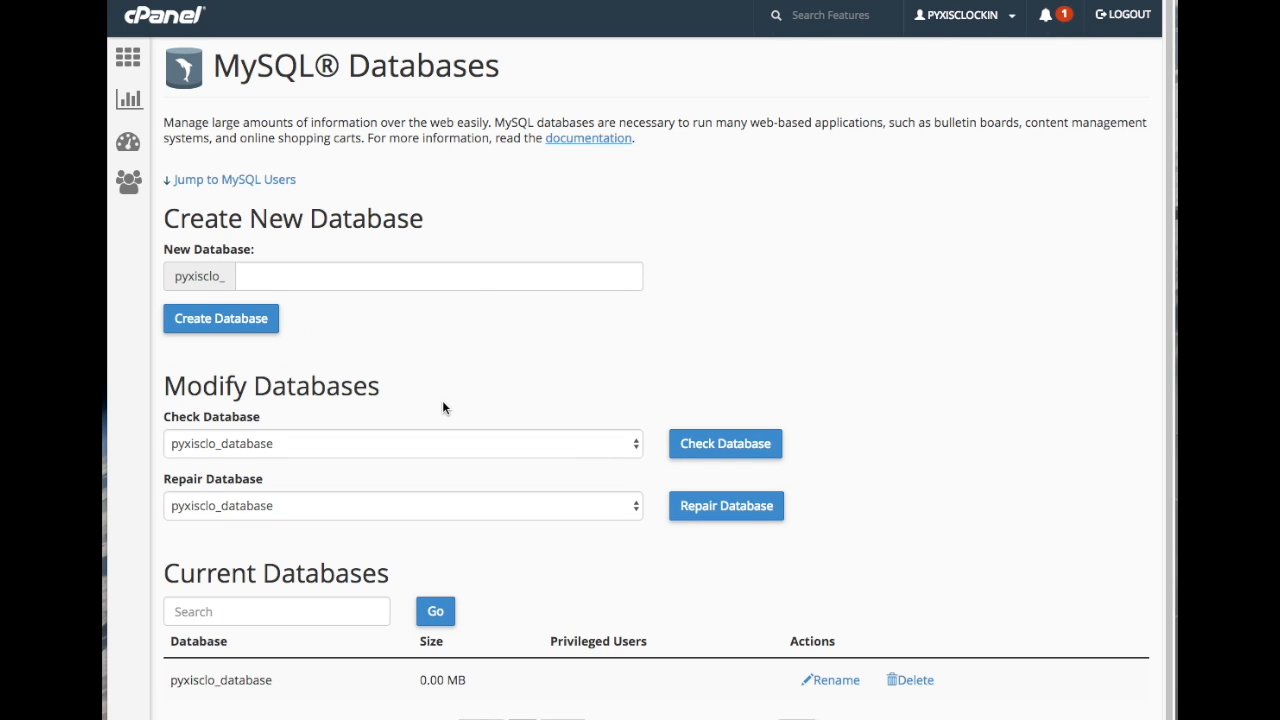
- Add pyxisclo_user to pyxisclo_database with ALL PRIVILEGES and save the changes
{"action": "scroll", "coordinate": [443, 407], "scroll_direction": "down", "scroll_amount": 10}
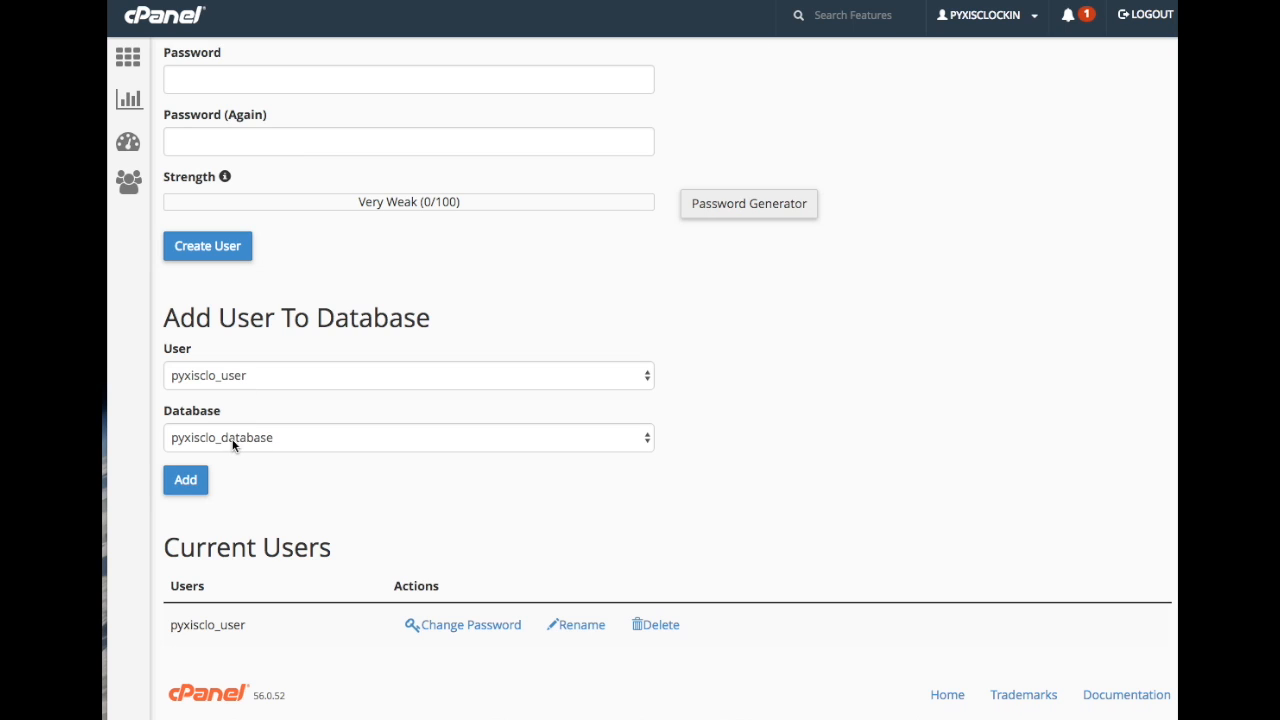
{"action": "left_click", "coordinate": [186, 481]}
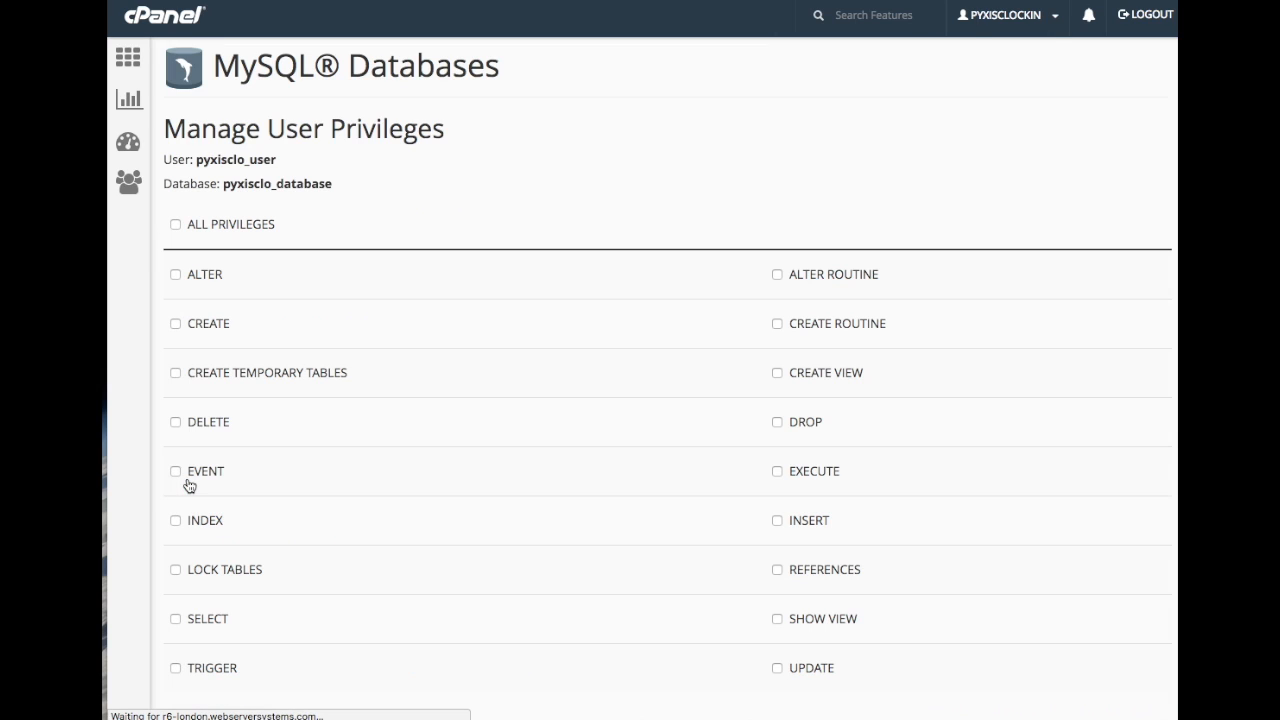
{"action": "left_click", "coordinate": [175, 225]}
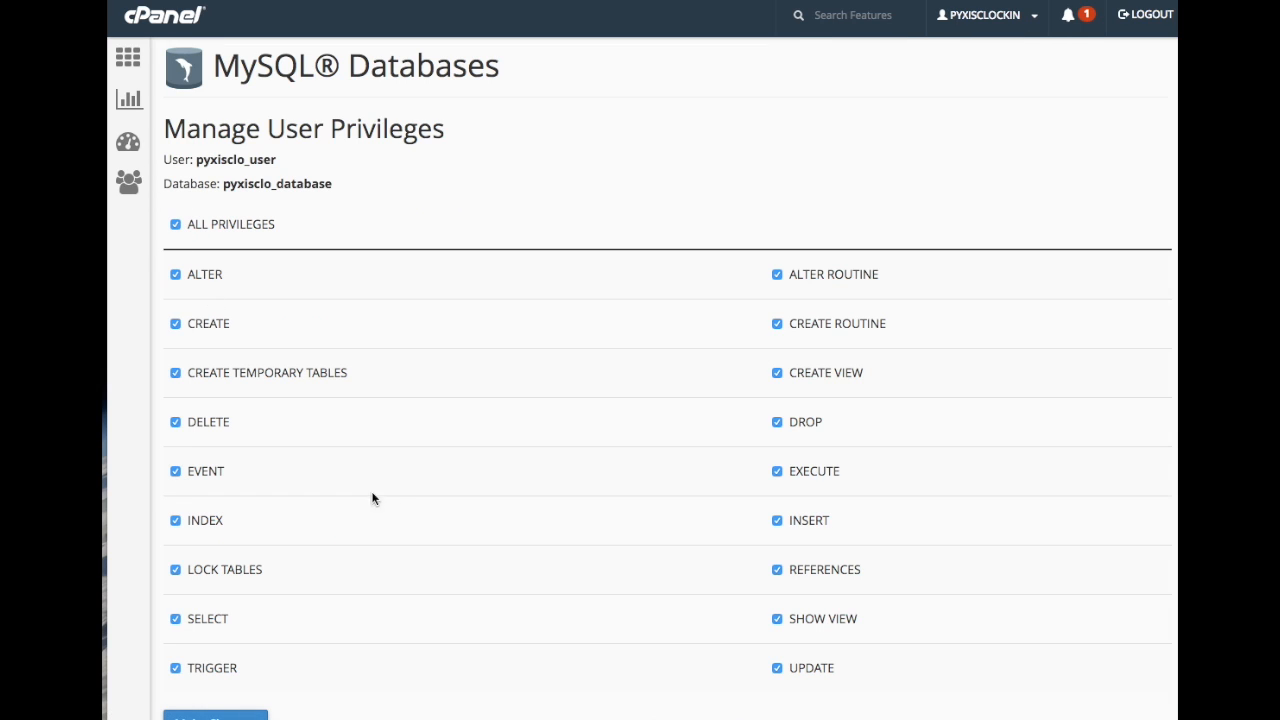
{"action": "scroll", "coordinate": [410, 509], "scroll_direction": "down", "scroll_amount": 3}
{"action": "left_click", "coordinate": [207, 597]}
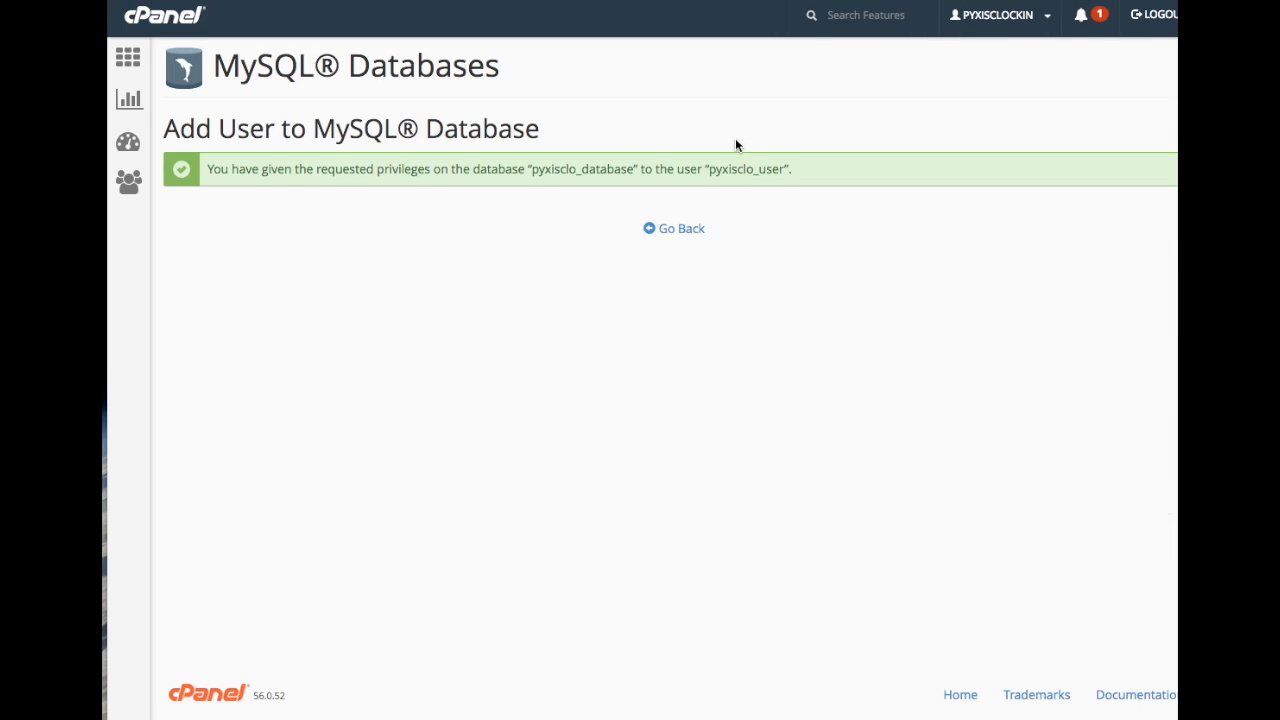
{"action": "left_click", "coordinate": [681, 234]}
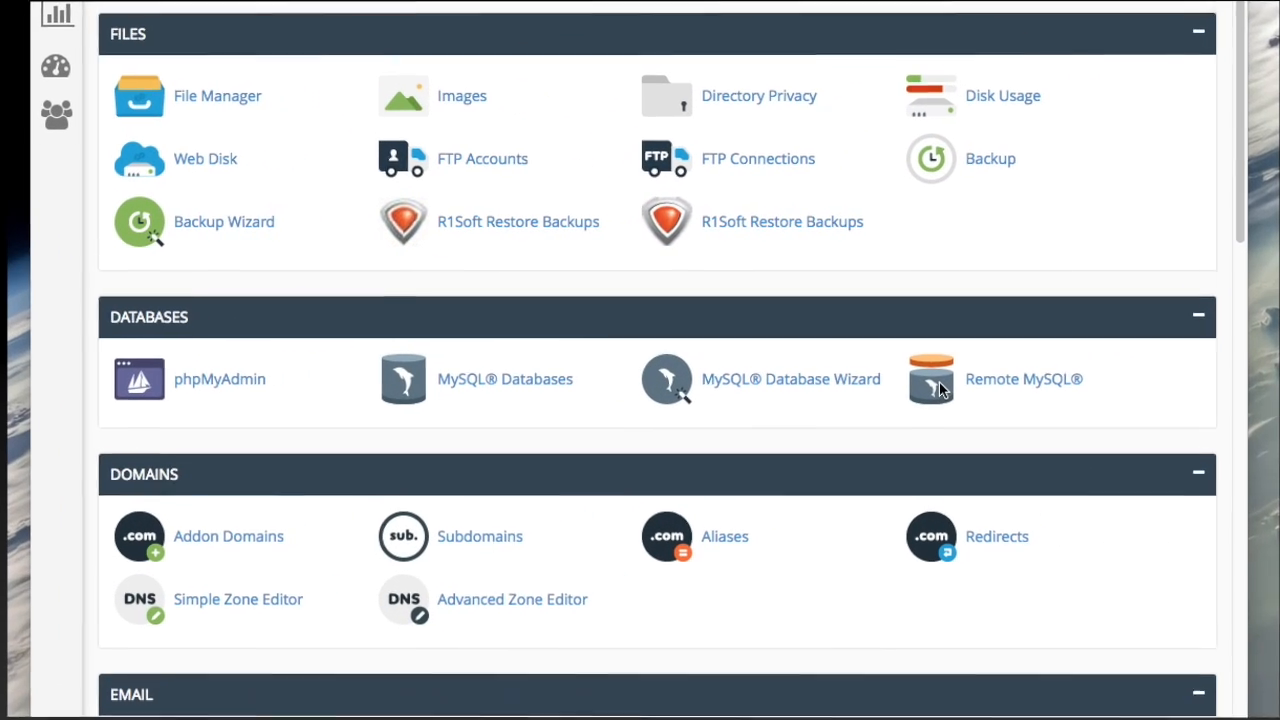
- Open Remote MySQL from the cPanel Databases section
{"action": "left_click", "coordinate": [939, 384]}
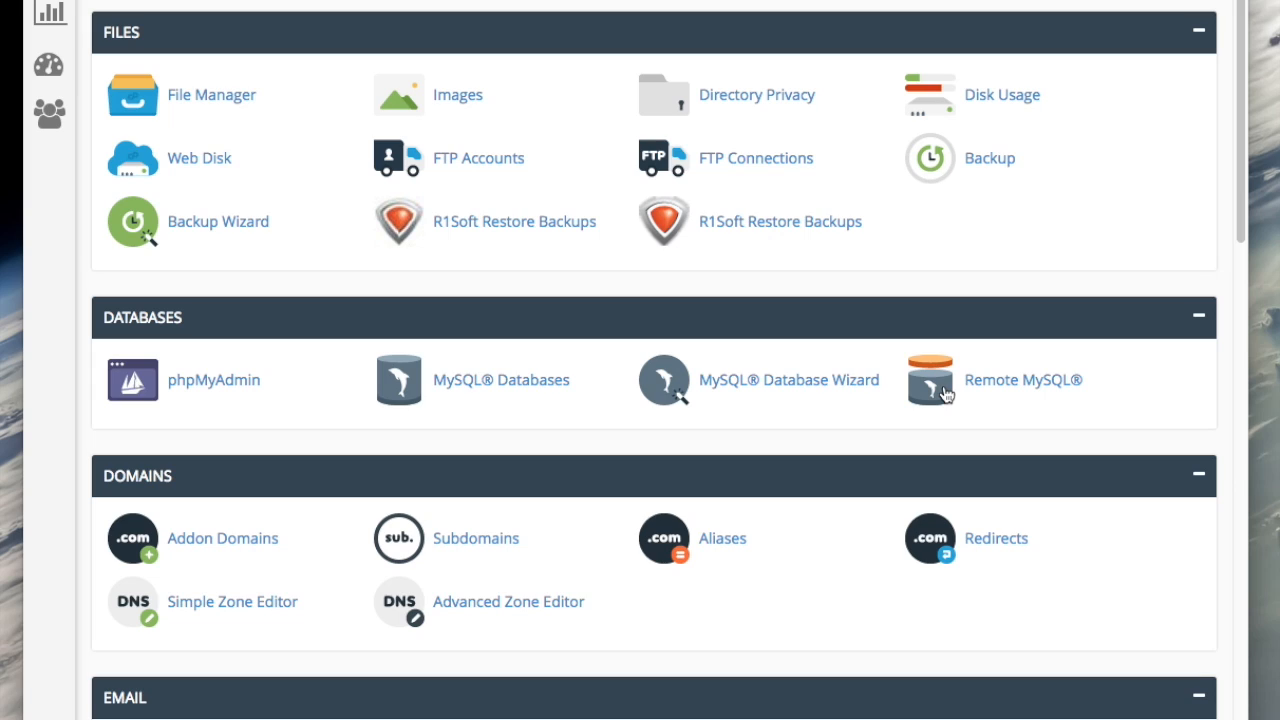
- Add the wildcard % as an allowed Remote MySQL access host
{"action": "left_click", "coordinate": [1007, 387]}
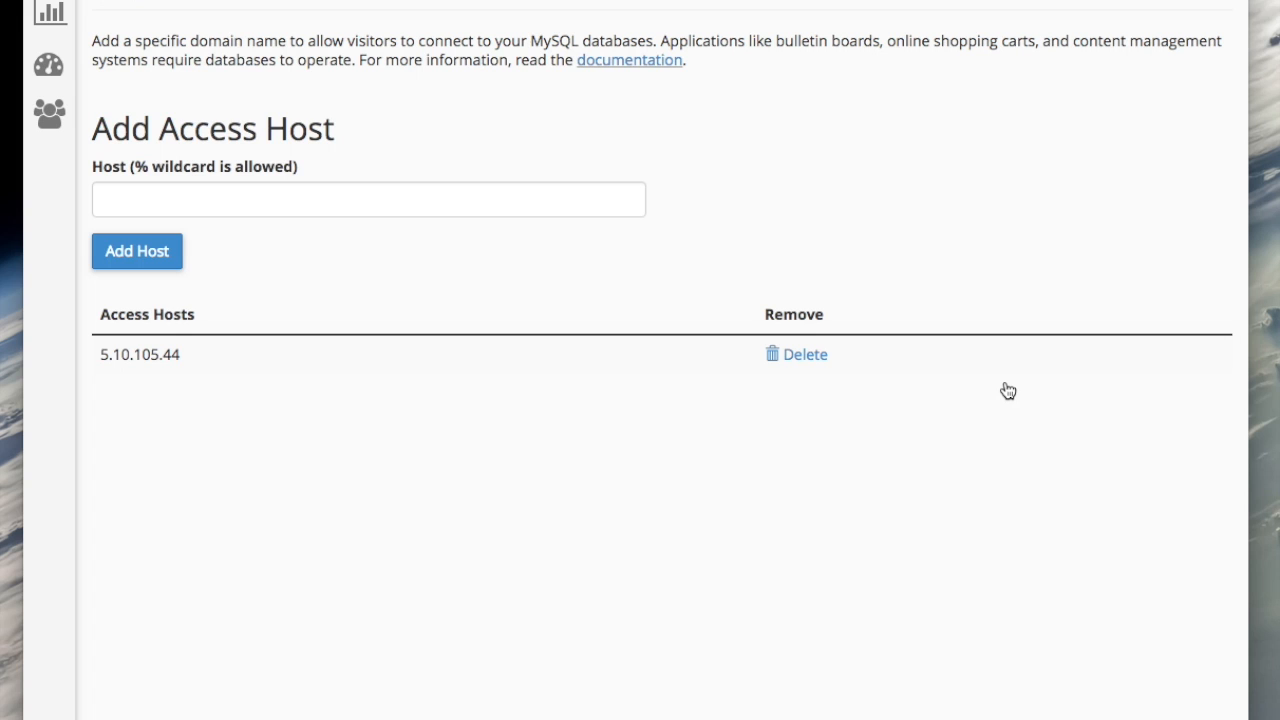
{"action": "left_click", "coordinate": [172, 195]}
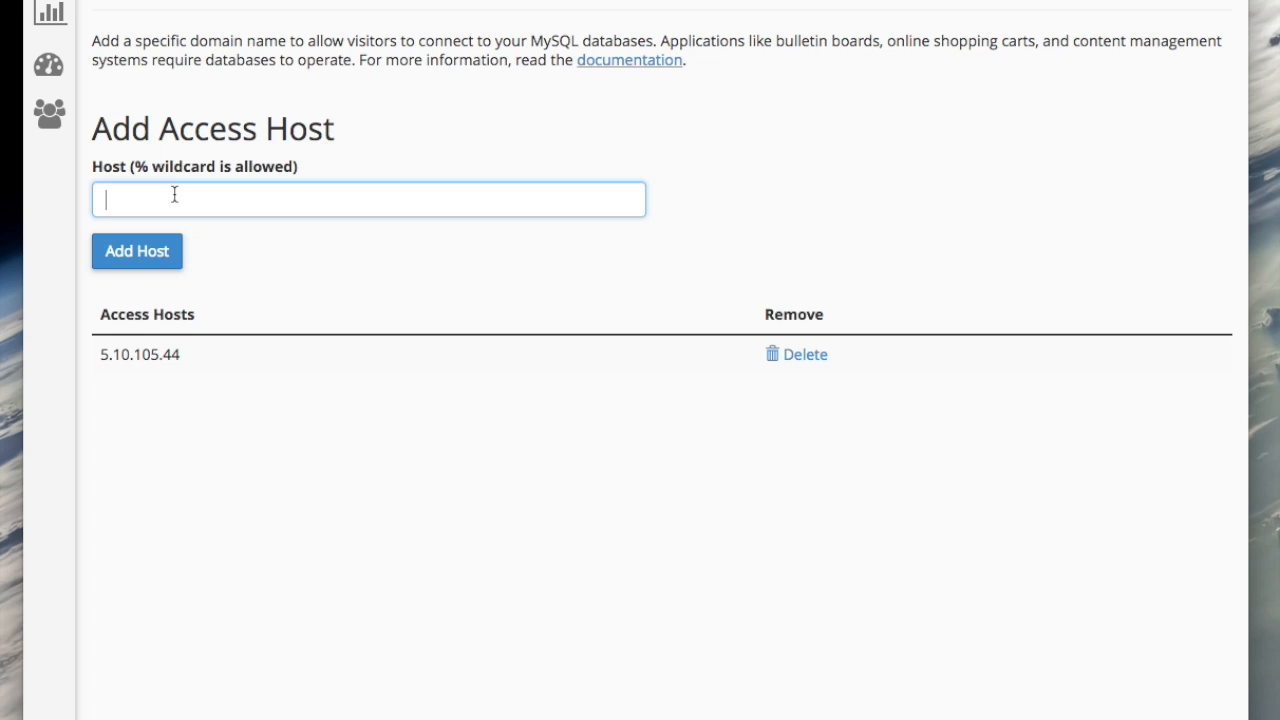
{"action": "type", "text": "%"}
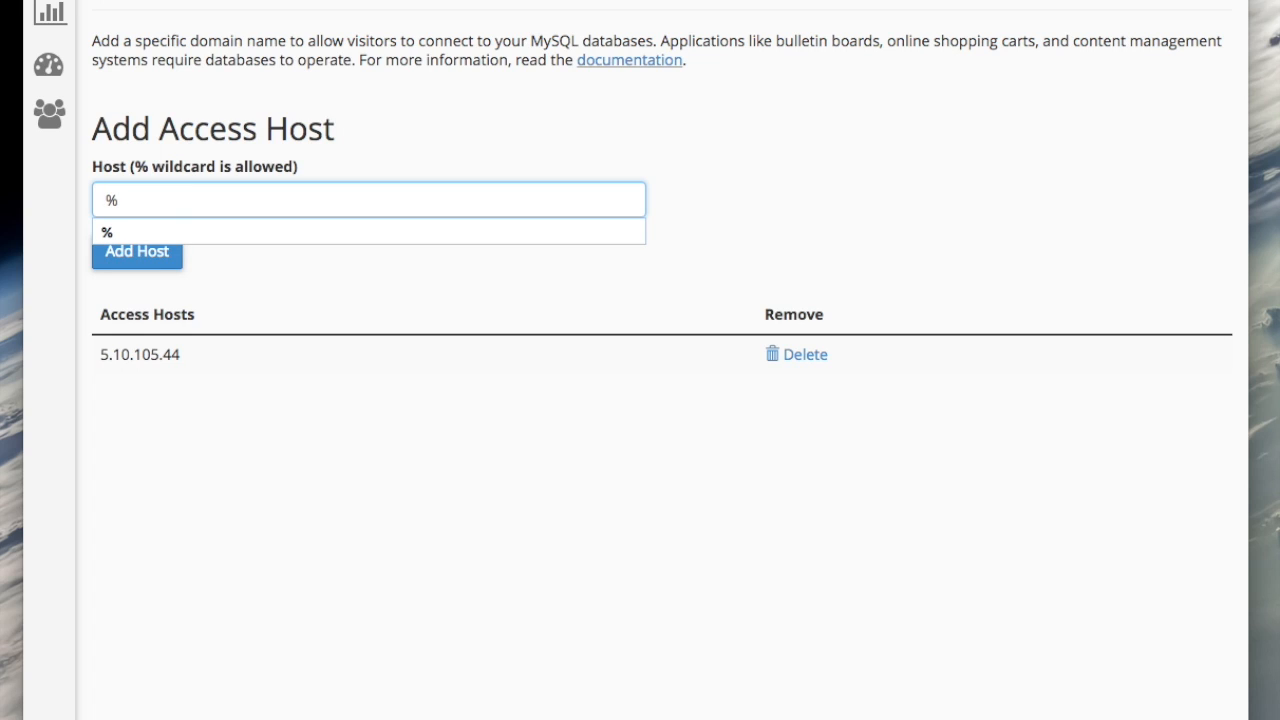
{"action": "left_click", "coordinate": [143, 254]}
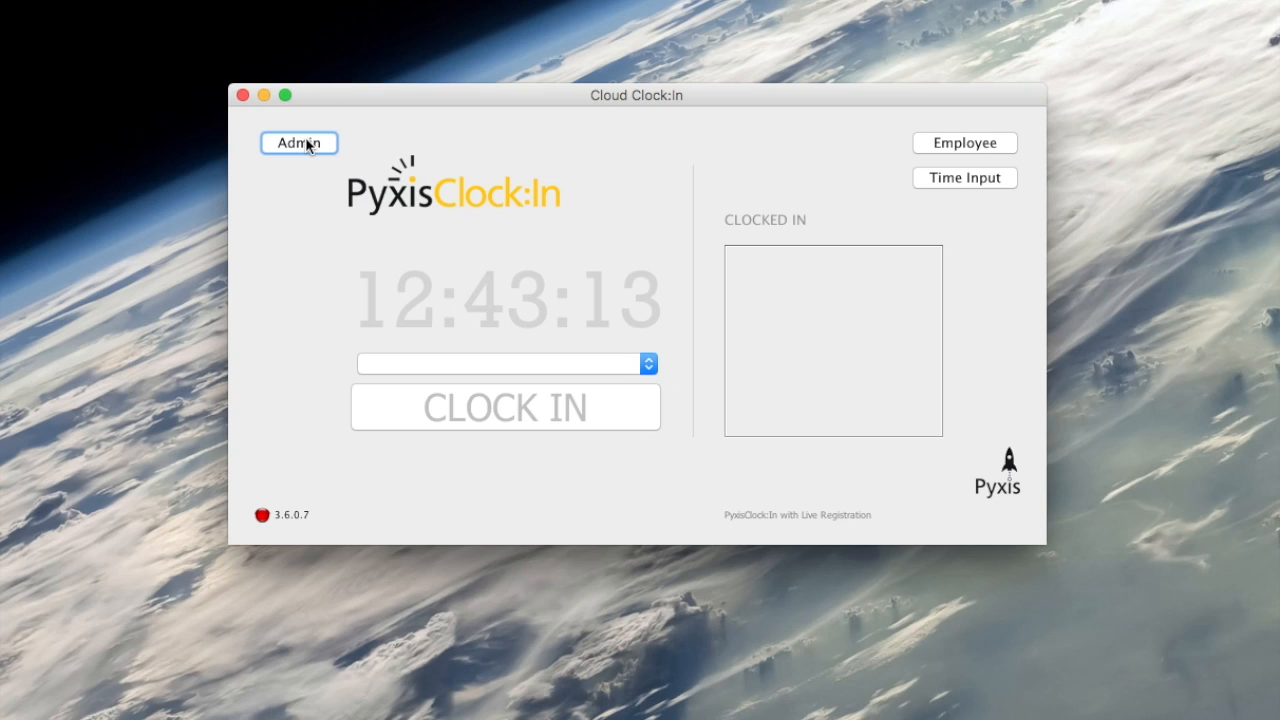
- Save the Admin Database connection settings, then close and restart the clock app
{"action": "left_click", "coordinate": [307, 145]}
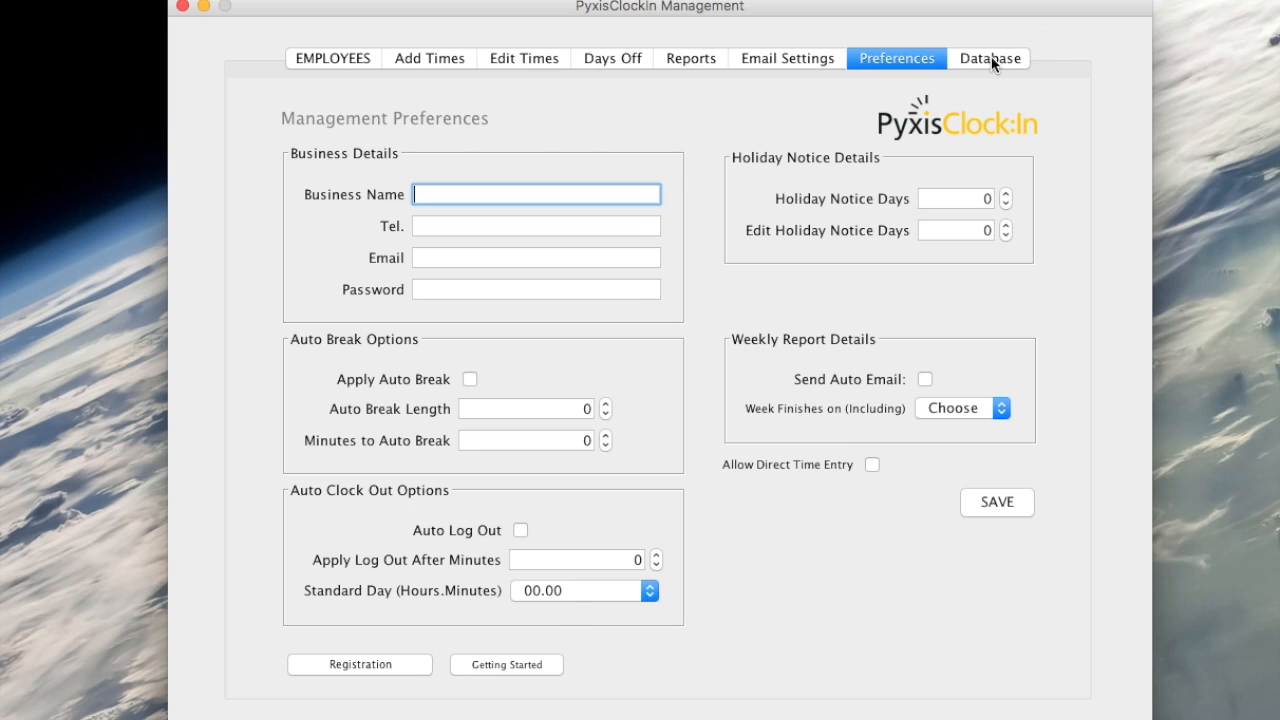
{"action": "left_click", "coordinate": [991, 58]}
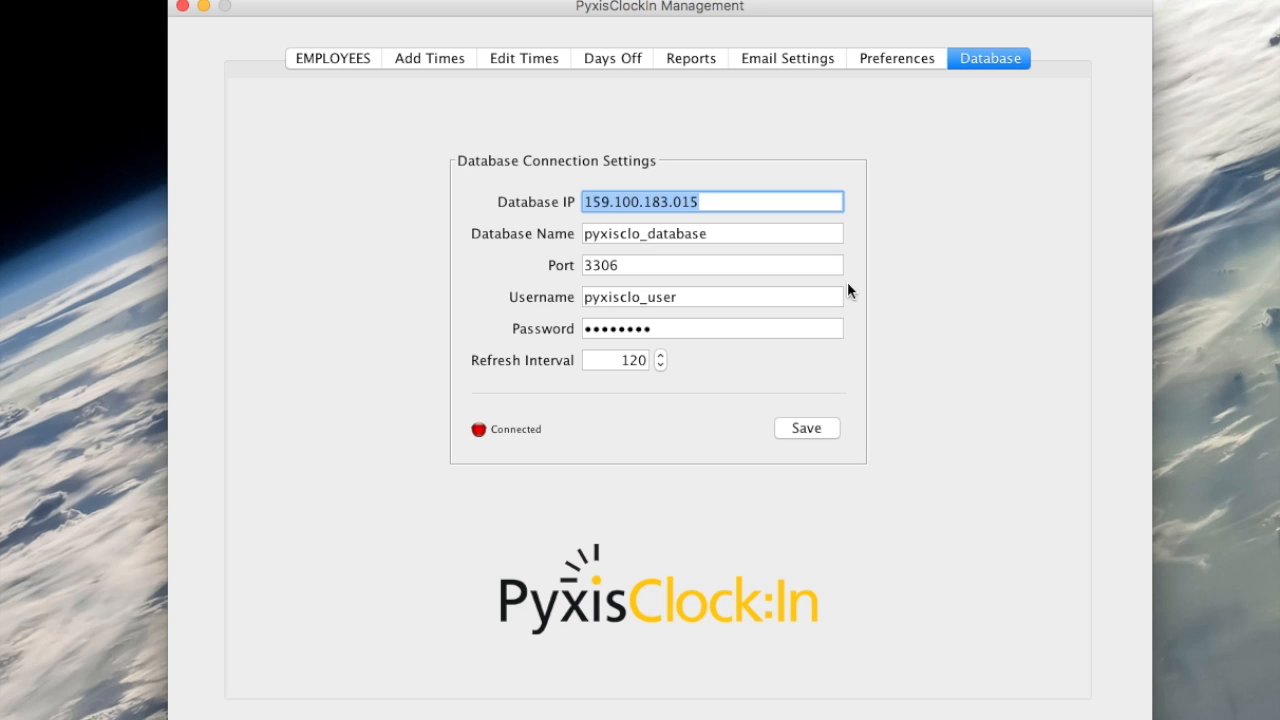
{"action": "left_click", "coordinate": [807, 428]}
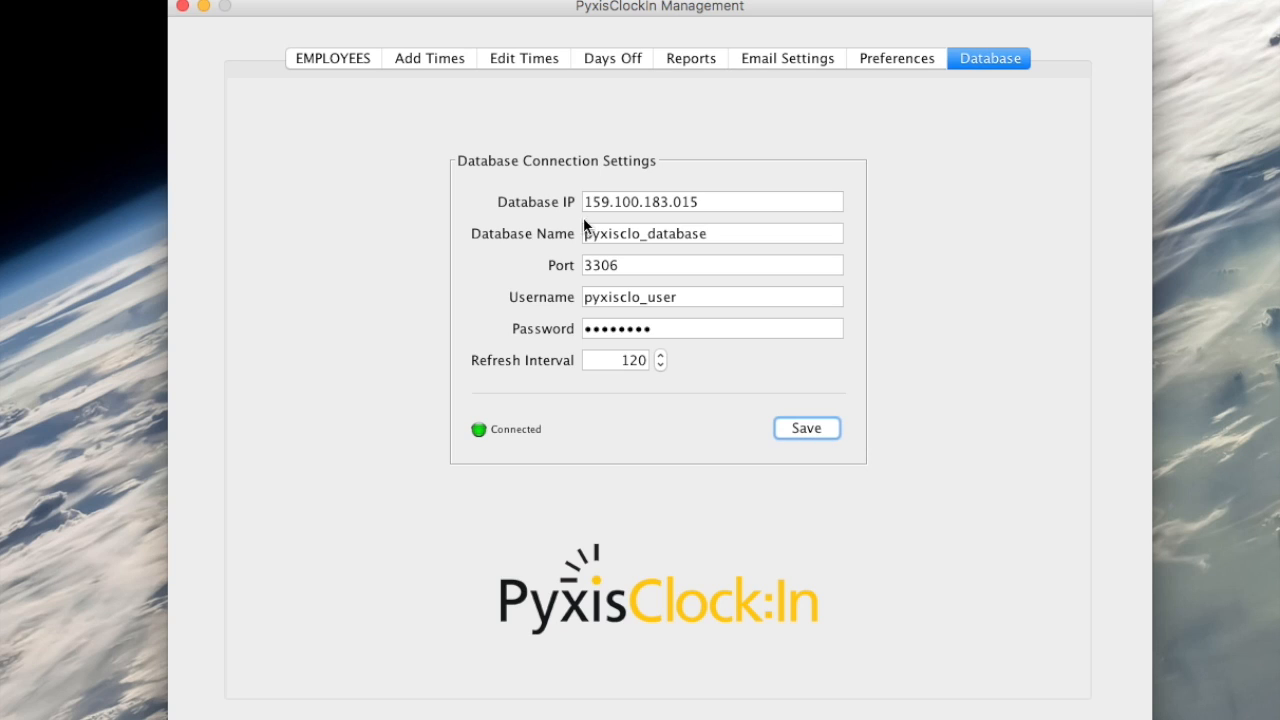
{"action": "left_click", "coordinate": [182, 7]}
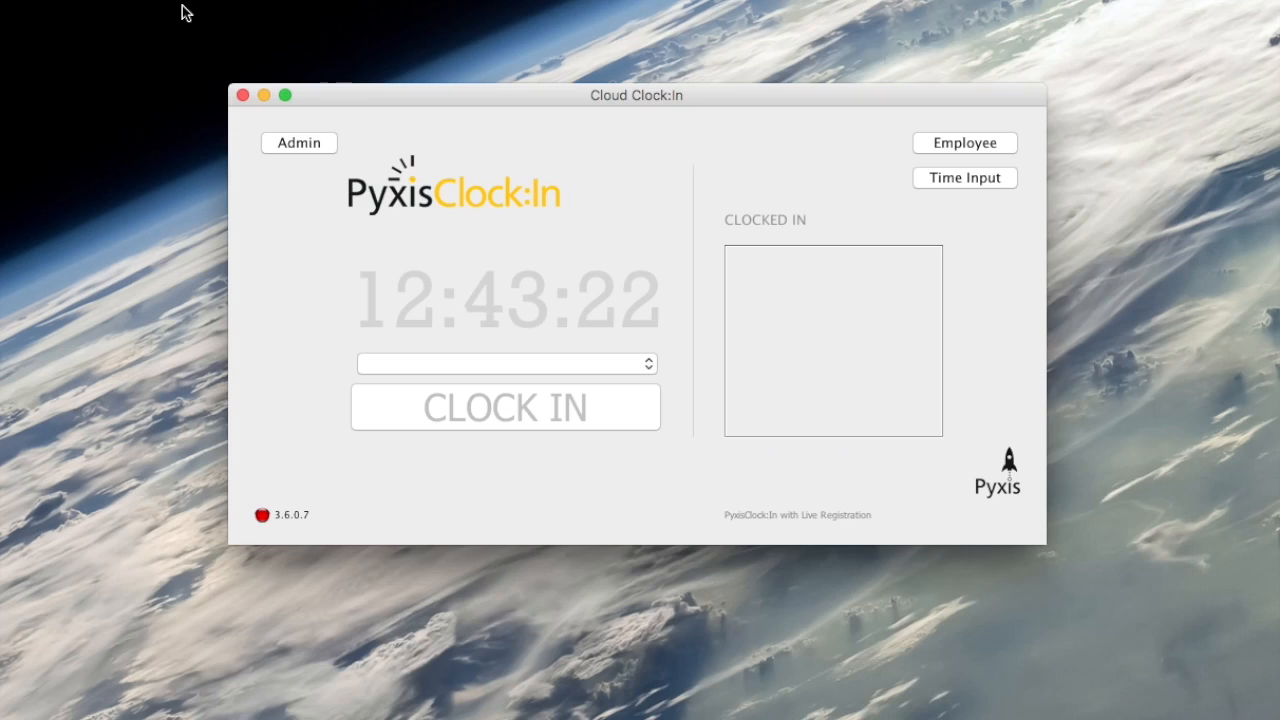
{"action": "left_click", "coordinate": [243, 95]}
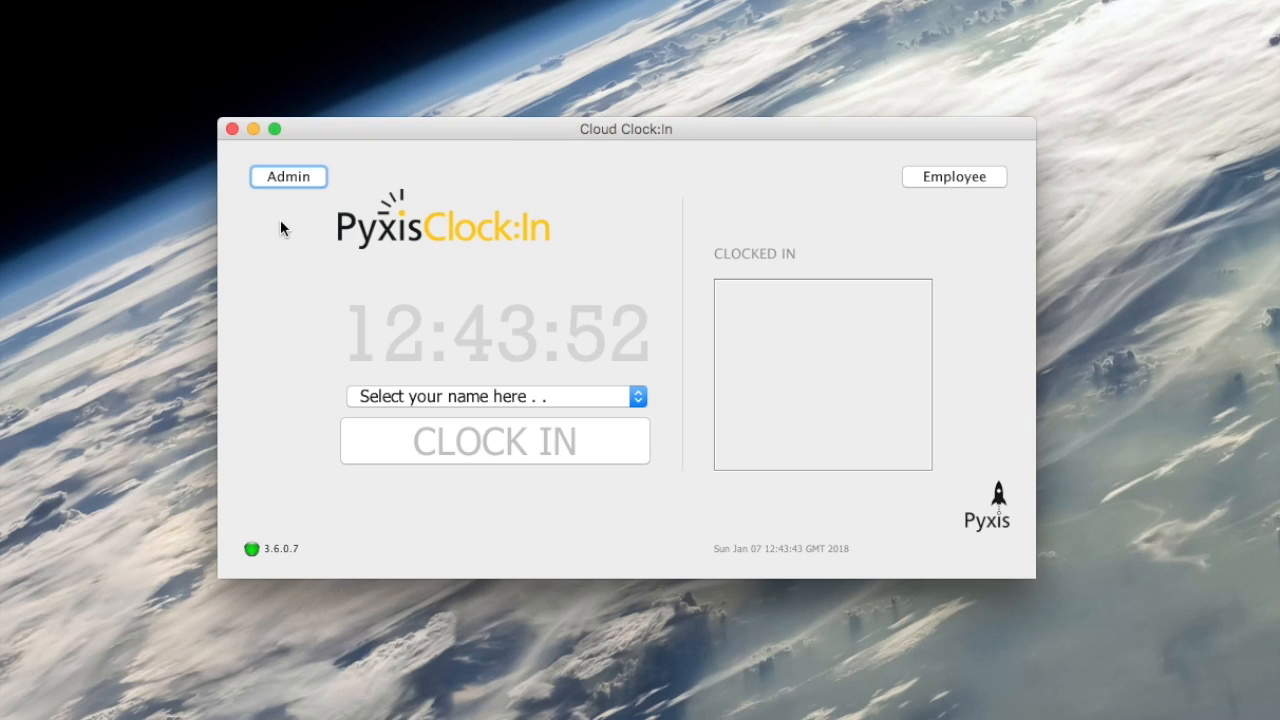
- Log into the admin area with the administrator password and go to Employees
{"action": "left_click", "coordinate": [284, 176]}
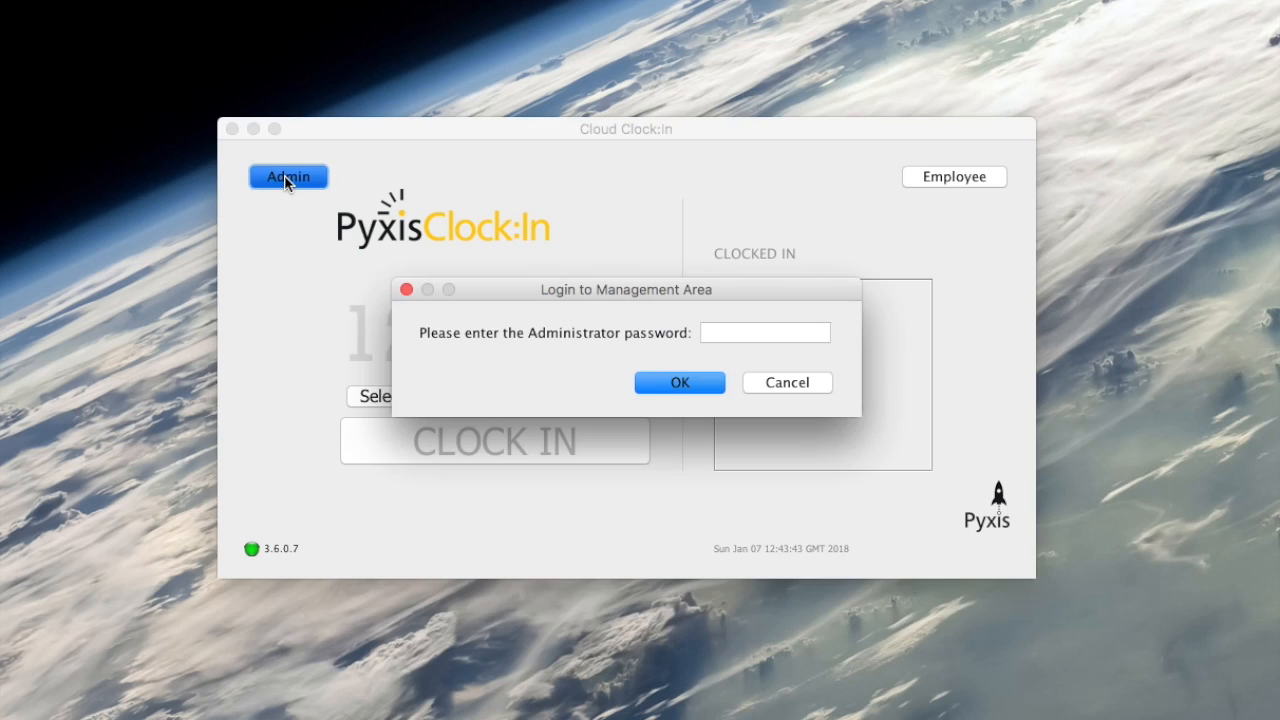
{"action": "type", "text": "•••••••"}
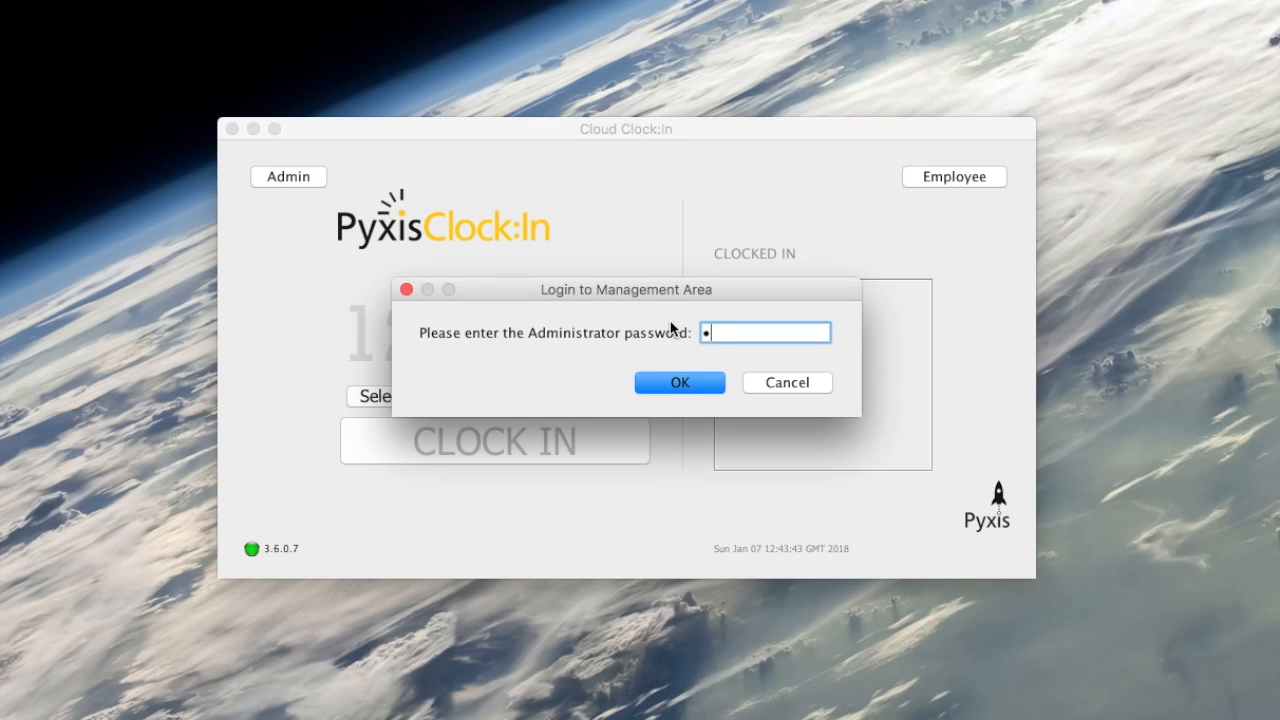
{"action": "type", "text": "•"}
{"action": "key", "text": "Return"}
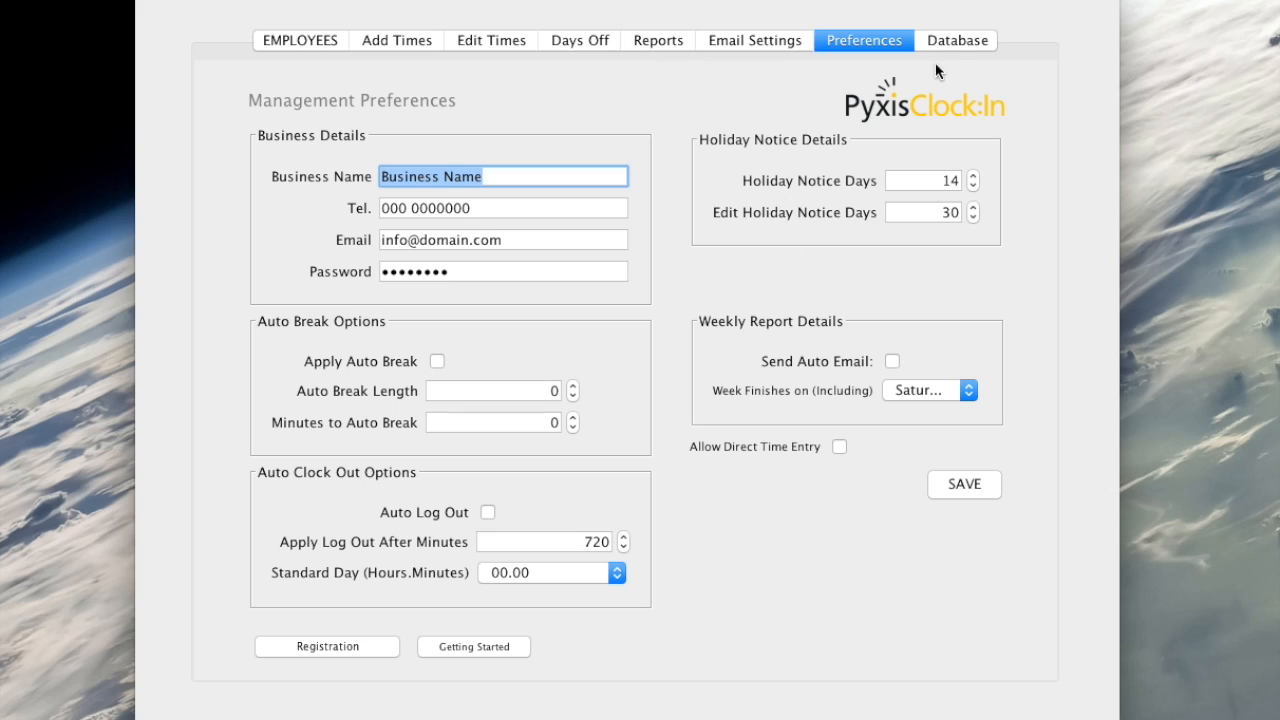
{"action": "left_click", "coordinate": [954, 41]}
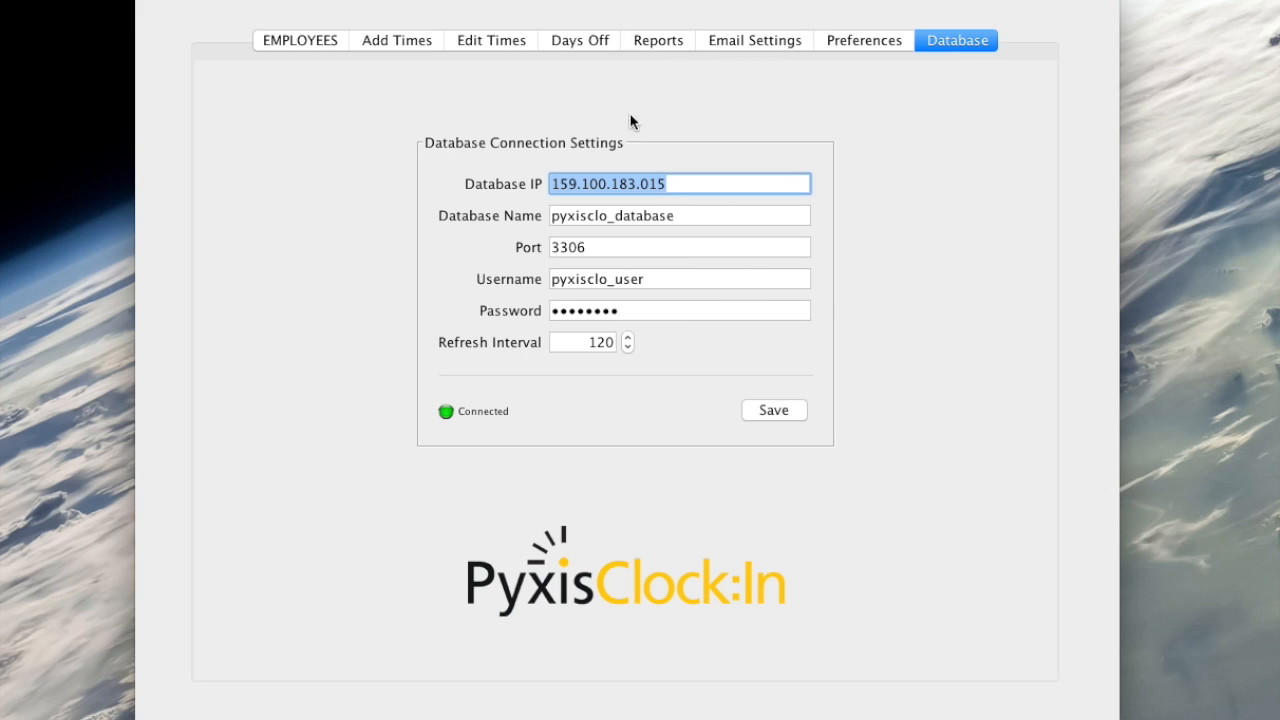
{"action": "left_click", "coordinate": [298, 42]}
- Enter the new employee's first name, last name and both address lines
{"action": "left_click", "coordinate": [401, 438]}
{"action": "type", "text": "Sponge"}
{"action": "key", "text": "Tab"}
{"action": "type", "text": "Bob"}
{"action": "key", "text": "Tab"}
{"action": "type", "text": "Sponge town"}
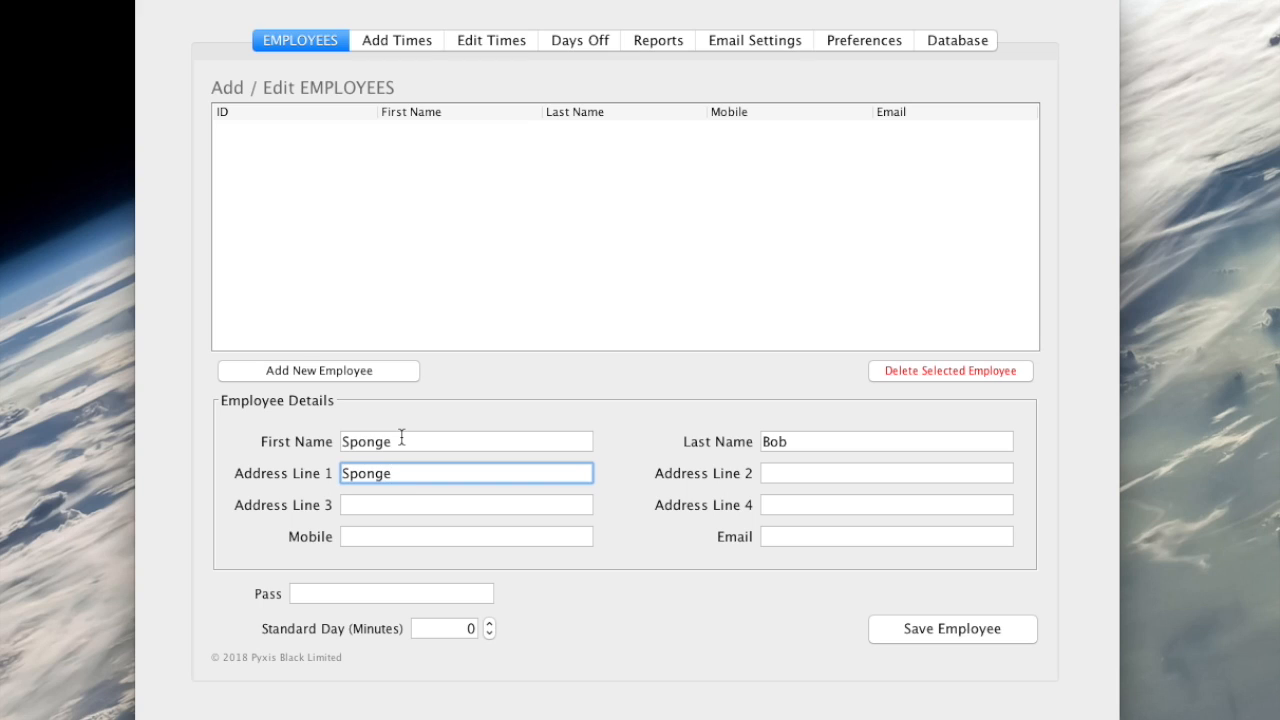
{"action": "key", "text": "Tab"}
{"action": "type", "text": "Spongeland"}
{"action": "key", "text": "Tab"}
- Add the employee's phone, email, password and 450-minute standard day, then save and close
{"action": "key", "text": "Tab"}
{"action": "type", "text": "012 345678"}
{"action": "key", "text": "Tab"}
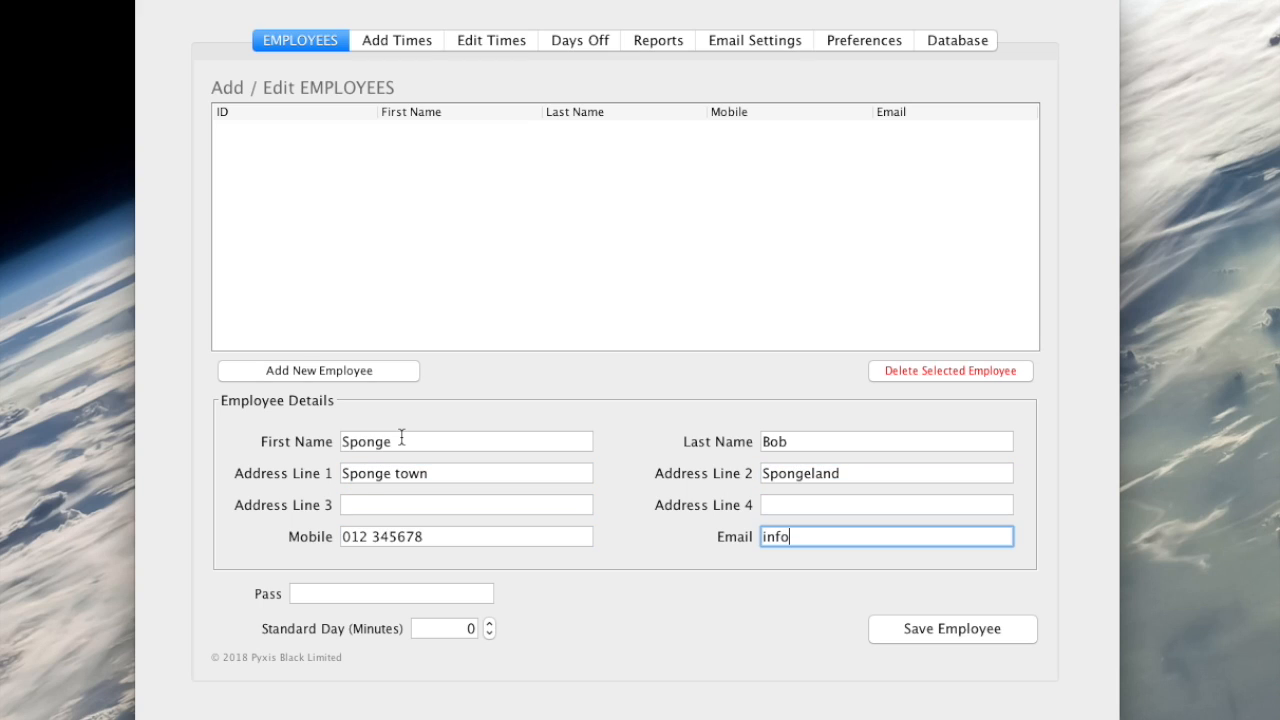
{"action": "key", "text": "Tab"}
{"action": "type", "text": "1234"}
{"action": "type", "text": "450"}
{"action": "left_click", "coordinate": [947, 632]}
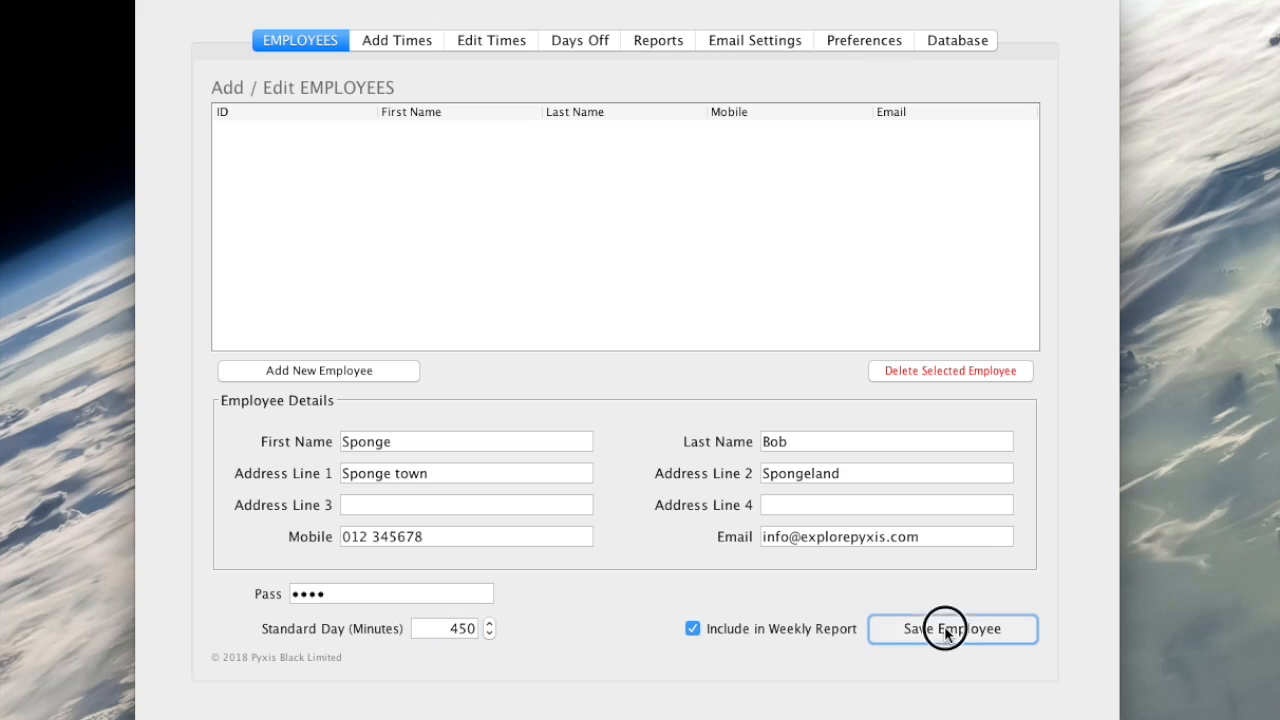
{"action": "left_click", "coordinate": [151, 0]}
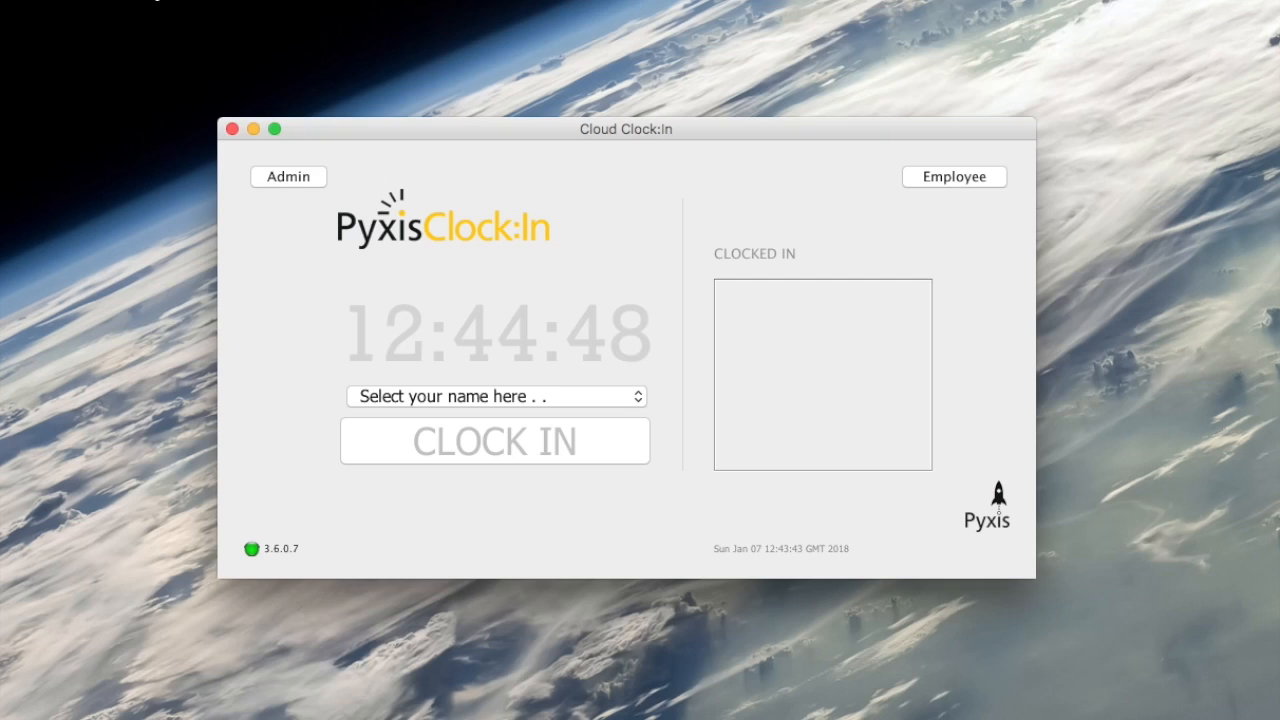
- Select the new employee from the name list and clock them in with their password
{"action": "left_click", "coordinate": [452, 392]}
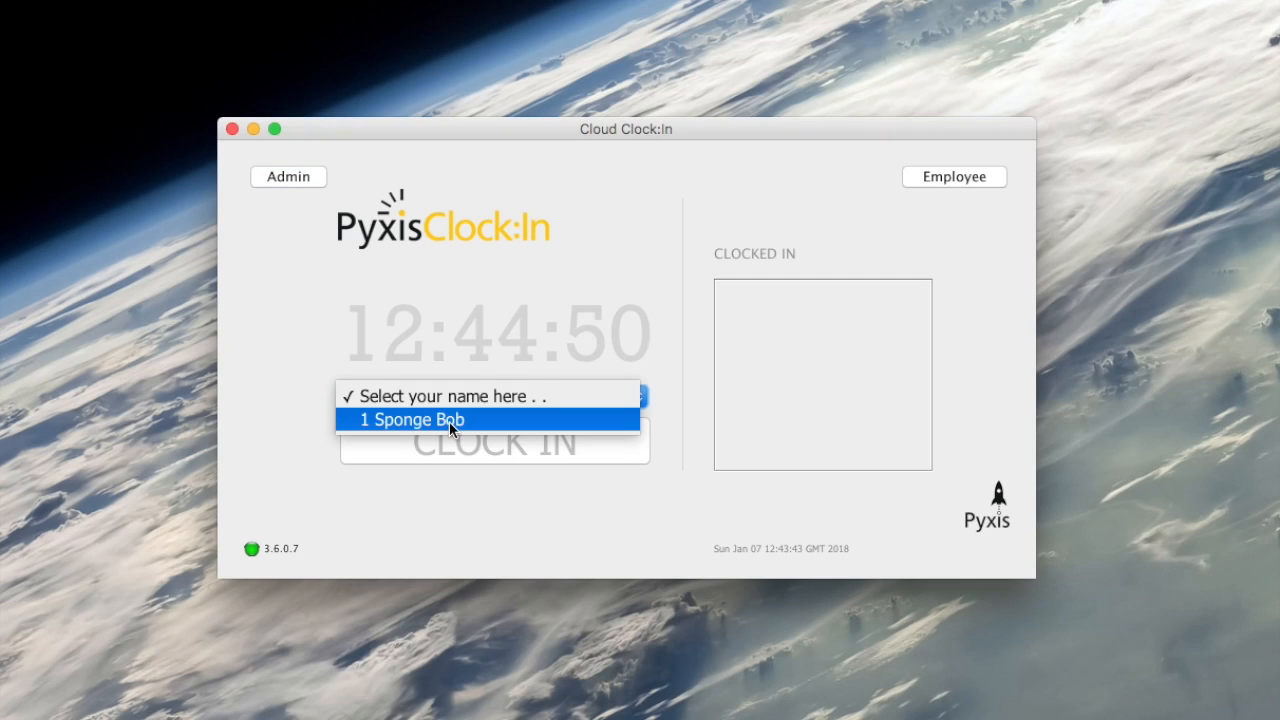
{"action": "left_click", "coordinate": [449, 420]}
{"action": "left_click", "coordinate": [503, 449]}
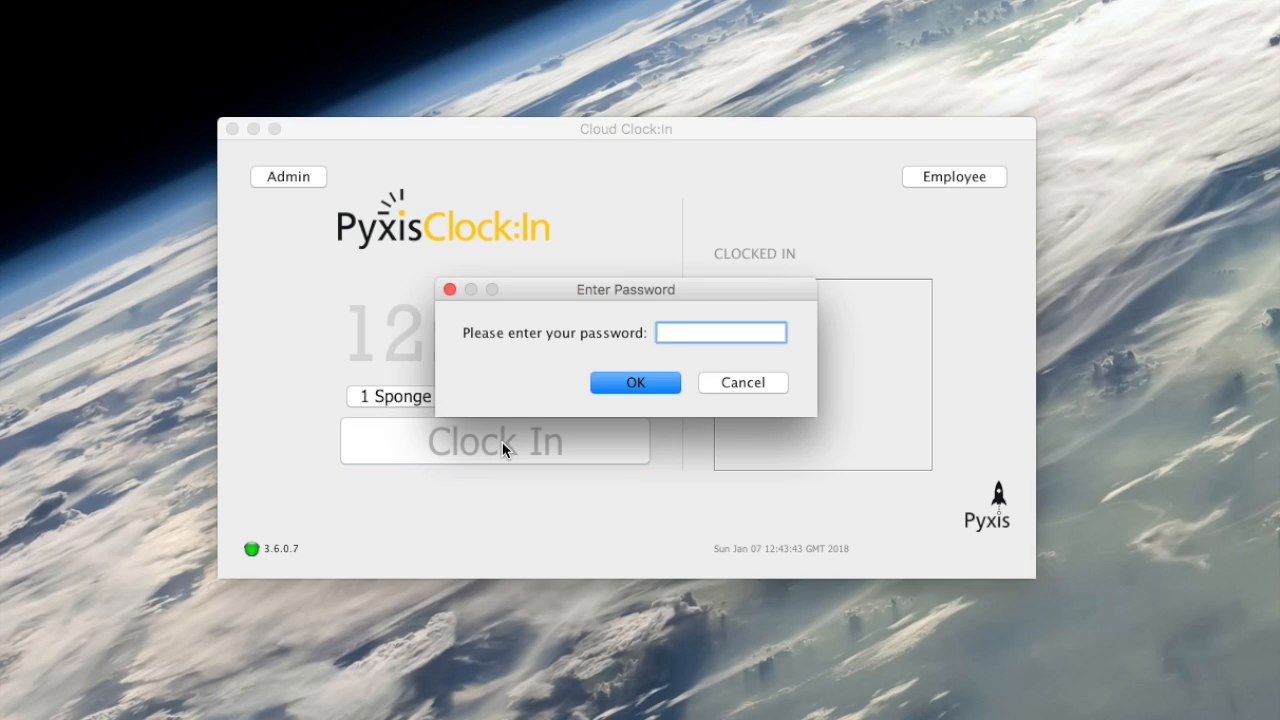
{"action": "type", "text": "1234"}
{"action": "key", "text": "Return"}
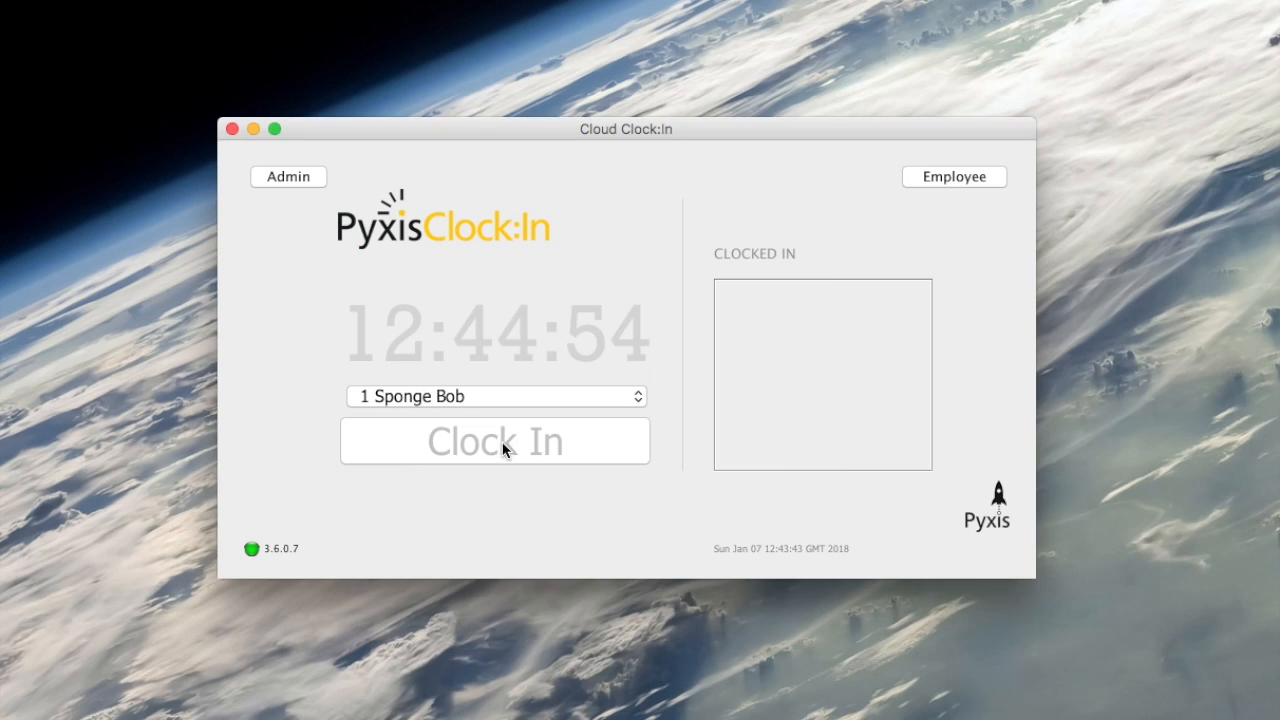